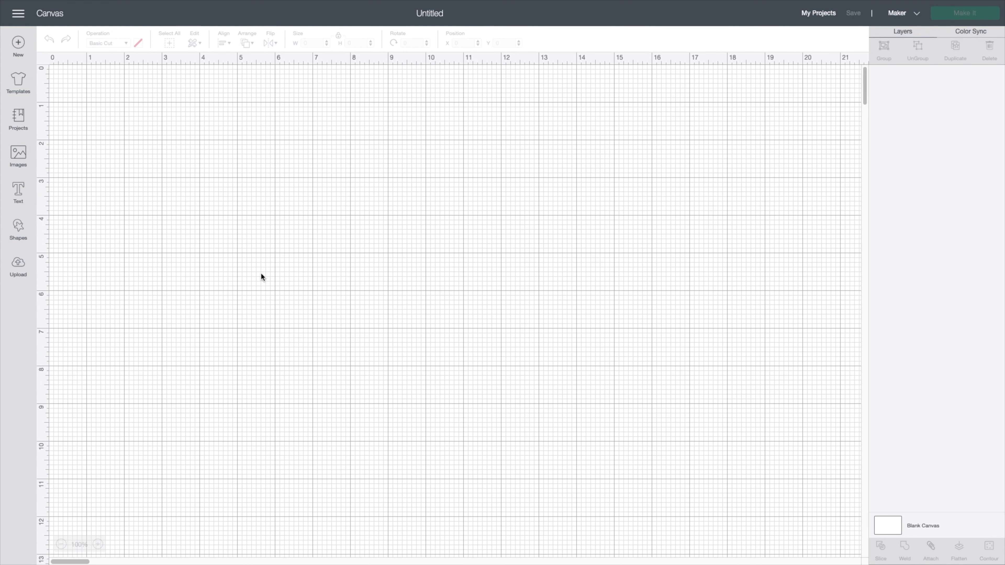
Upload Lantern 3.svg from the Downloads folder as a cut image and insert it onto the canvas
{"action": "scroll", "coordinate": [231, 288], "scroll_direction": "right", "scroll_amount": 1}
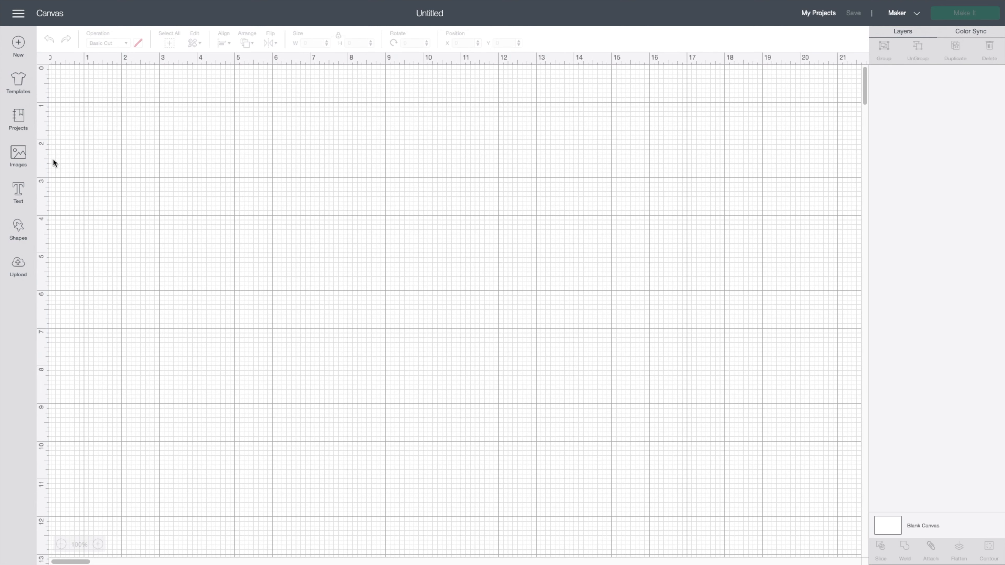
{"action": "left_click", "coordinate": [18, 265]}
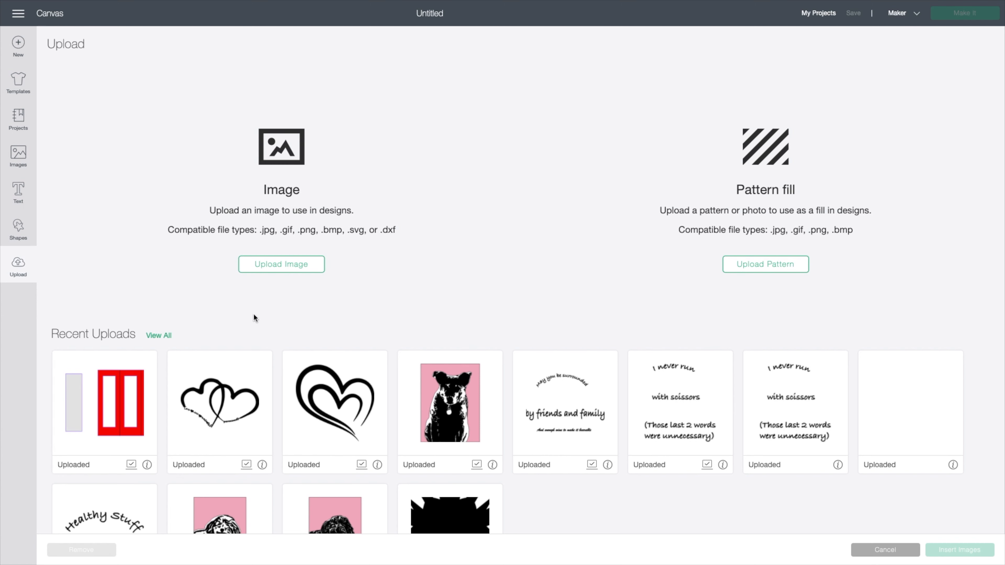
{"action": "left_click", "coordinate": [283, 265]}
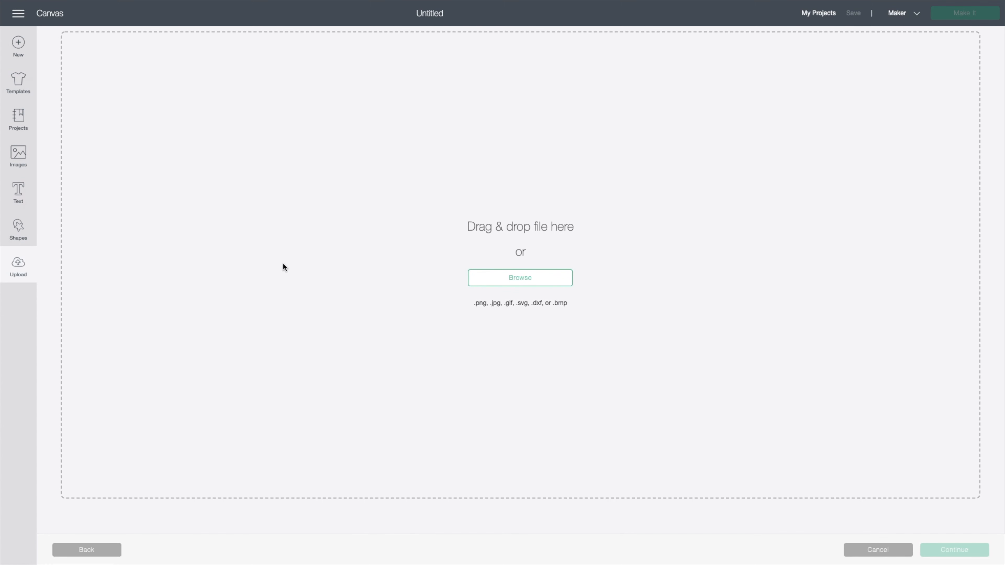
{"action": "left_click", "coordinate": [515, 278]}
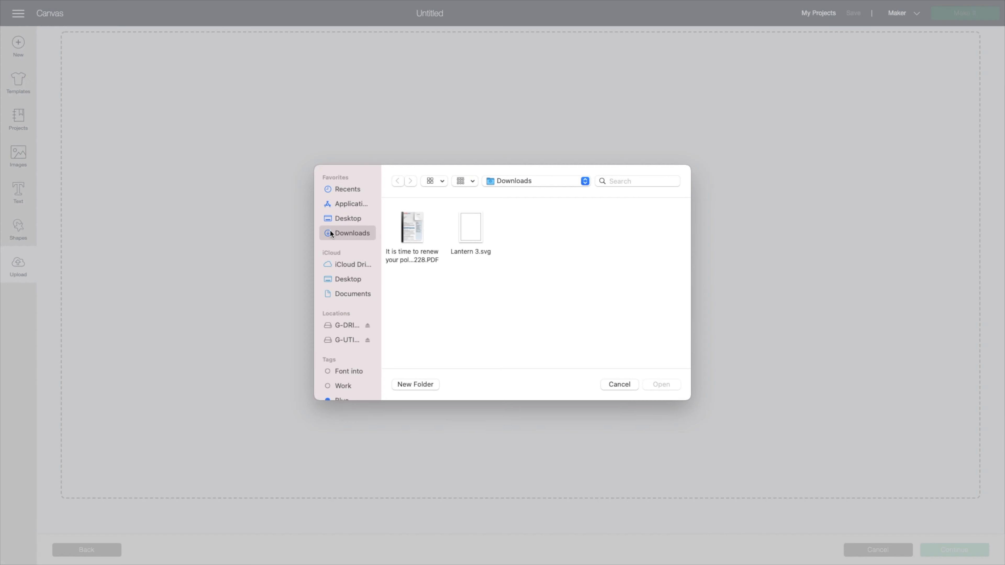
{"action": "left_click", "coordinate": [473, 229]}
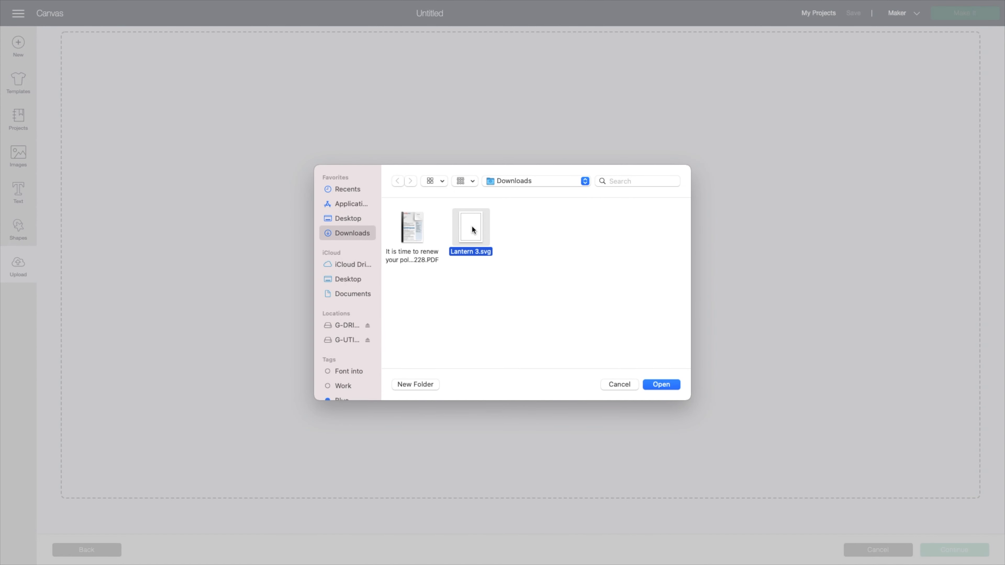
{"action": "left_click", "coordinate": [669, 384]}
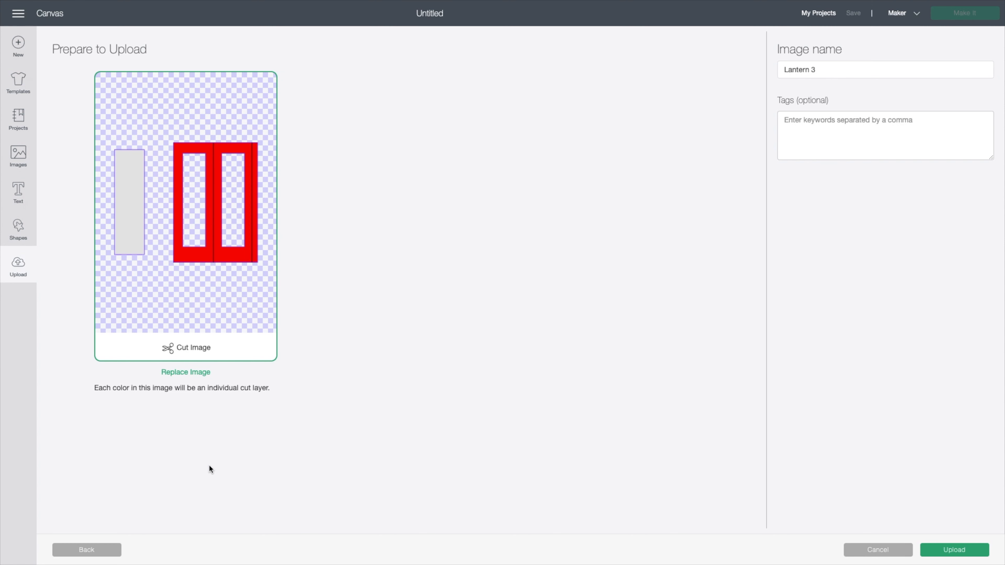
{"action": "left_click", "coordinate": [952, 548]}
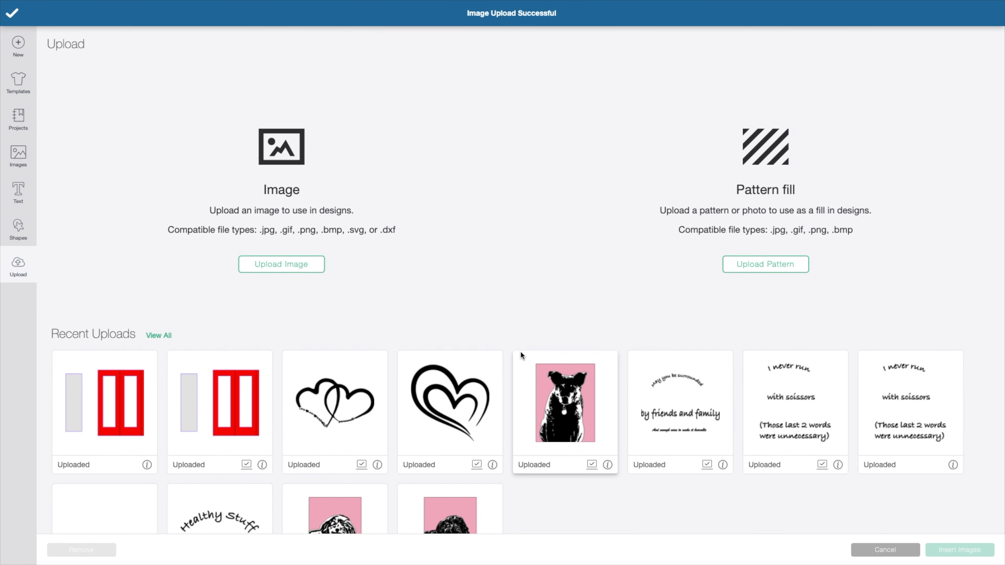
{"action": "left_click", "coordinate": [109, 430]}
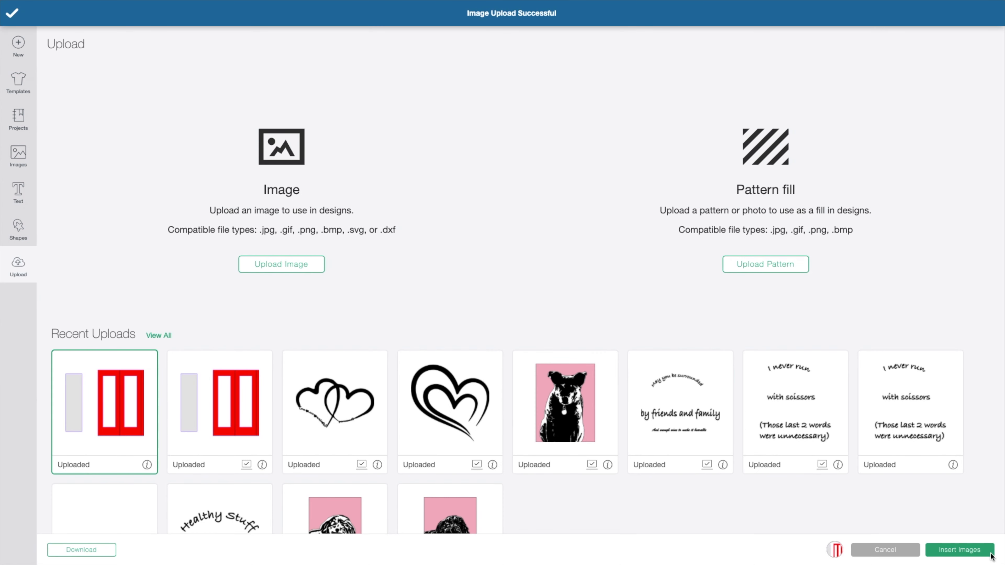
{"action": "left_click", "coordinate": [971, 550]}
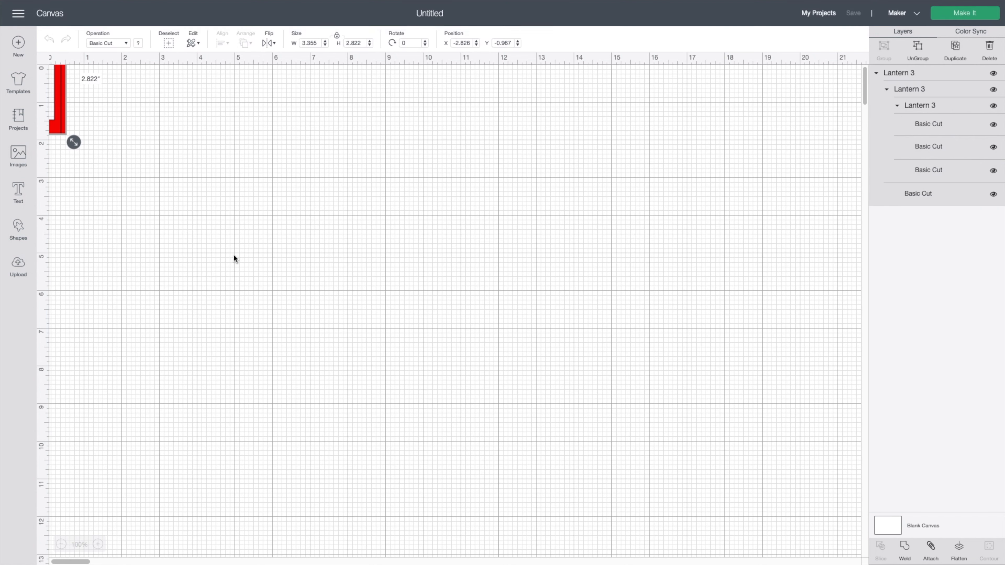
Bring the inserted lantern fully into the canvas area and ungroup it to place the gray panel below and left of the red frame
{"action": "left_click_drag", "start_coordinate": [61, 104], "coordinate": [285, 196]}
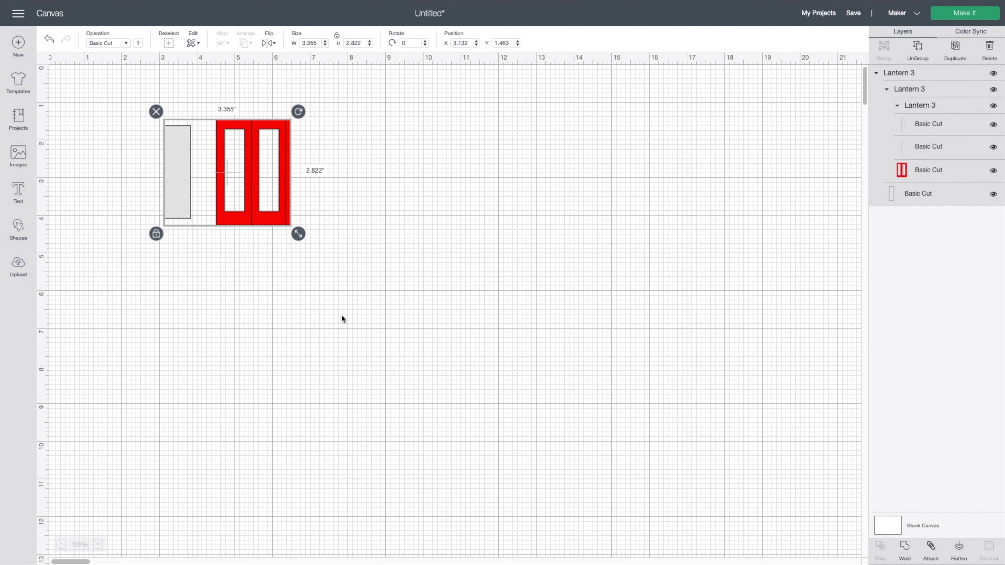
{"action": "left_click", "coordinate": [915, 62]}
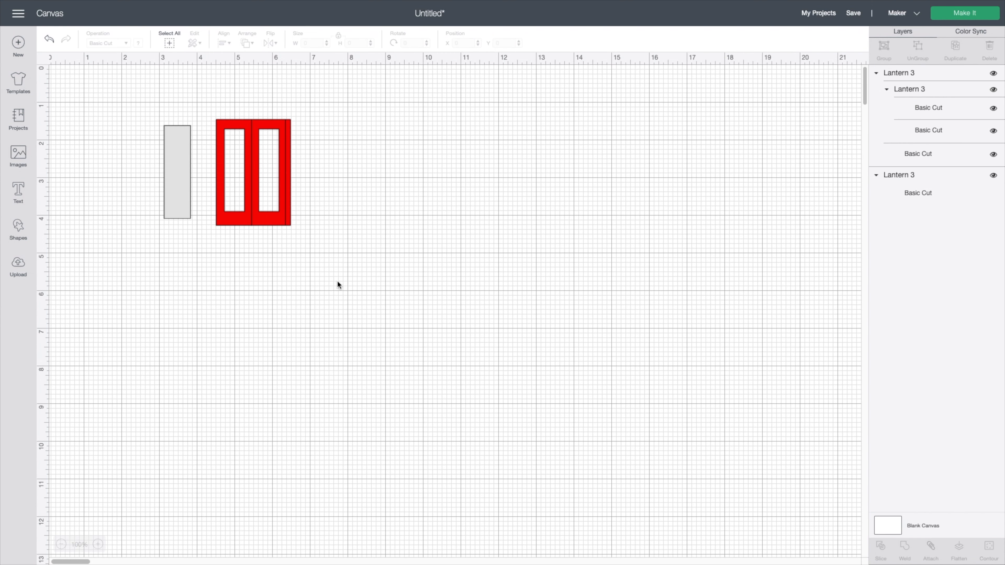
{"action": "left_click_drag", "start_coordinate": [186, 186], "coordinate": [131, 377]}
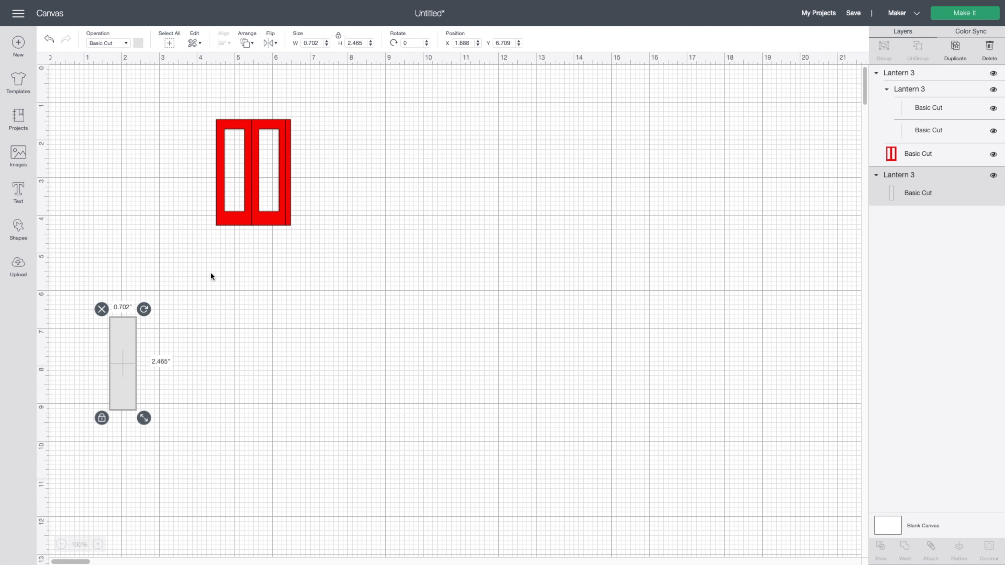
Resize the red frame to 8 inches high and 5.25 inches wide with its proportions unlocked, and relock them
{"action": "left_click", "coordinate": [270, 191]}
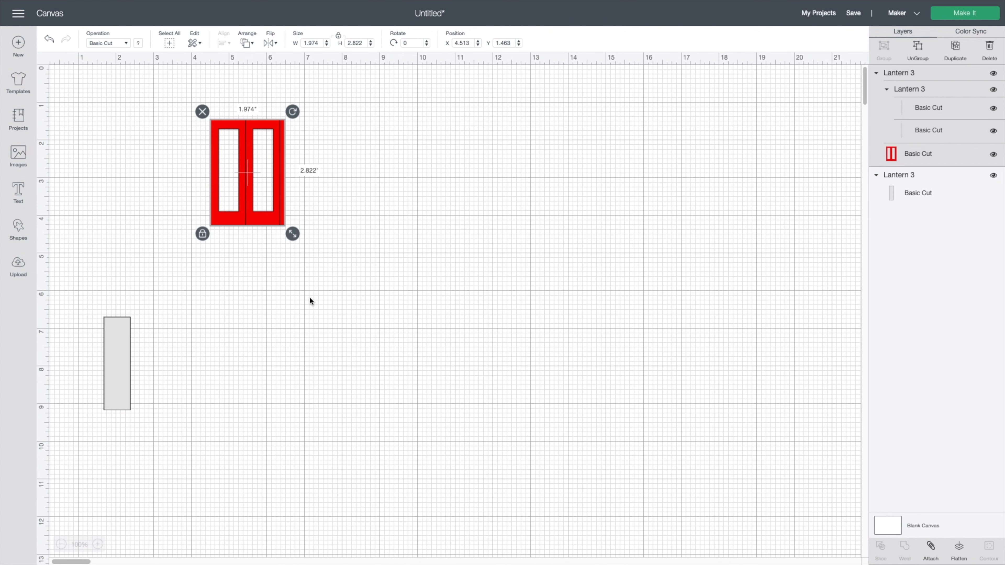
{"action": "left_click", "coordinate": [203, 234]}
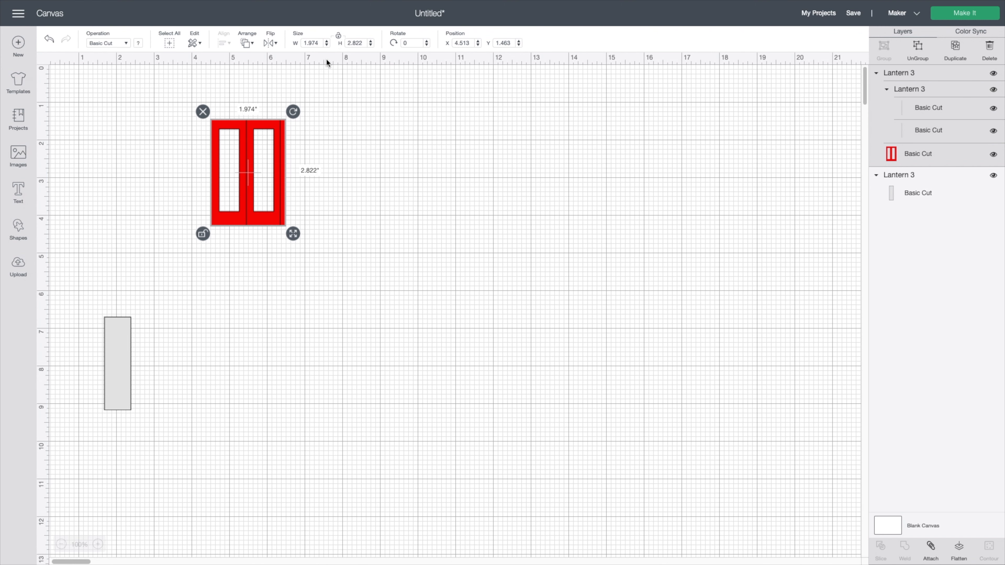
{"action": "left_click_drag", "start_coordinate": [364, 42], "coordinate": [346, 43]}
{"action": "type", "text": "8"}
{"action": "key", "text": "Return"}
{"action": "left_click_drag", "start_coordinate": [324, 42], "coordinate": [303, 43]}
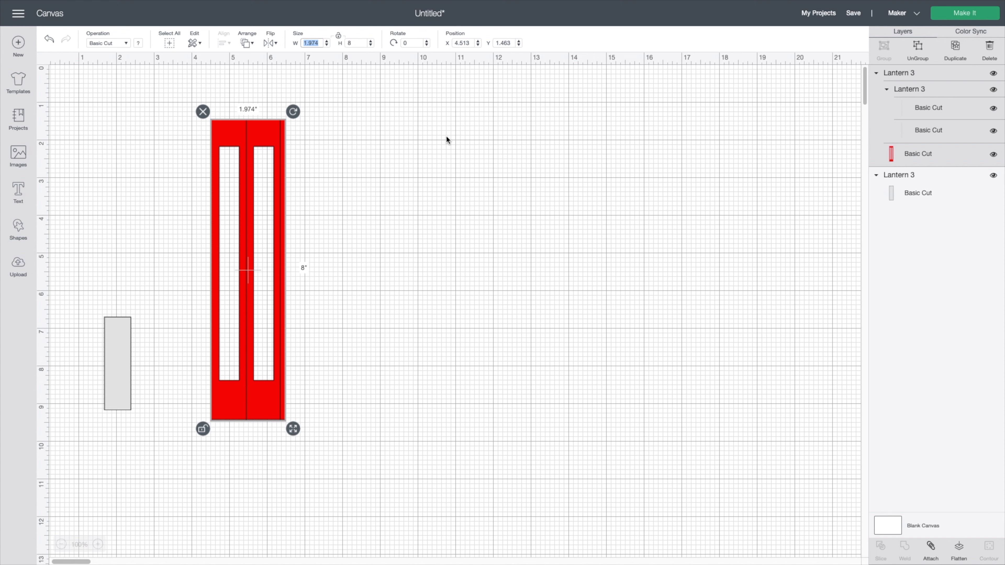
{"action": "scroll", "coordinate": [445, 135], "scroll_direction": "right", "scroll_amount": 1}
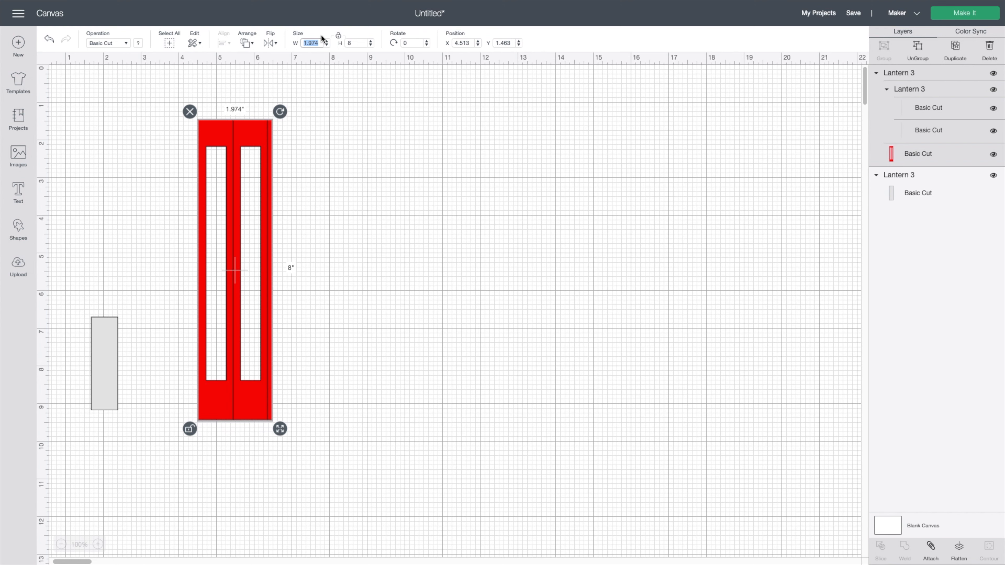
{"action": "left_click_drag", "start_coordinate": [322, 42], "coordinate": [302, 43]}
{"action": "type", "text": "5.25"}
{"action": "key", "text": "Return"}
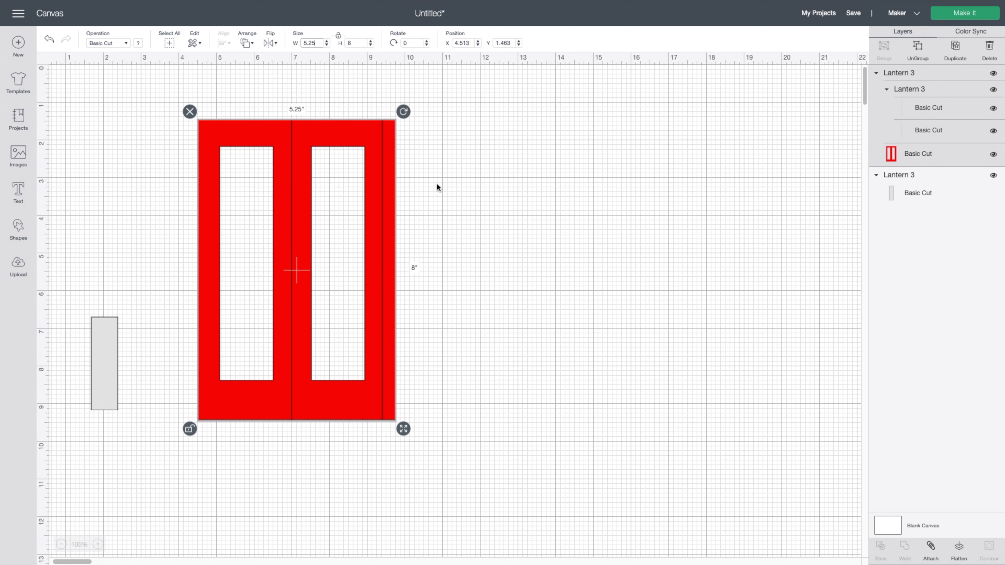
{"action": "left_click", "coordinate": [190, 429]}
Move the red frame away from the gray panel, to about X 6.64 and Y 0.94
{"action": "left_click_drag", "start_coordinate": [268, 138], "coordinate": [350, 115]}
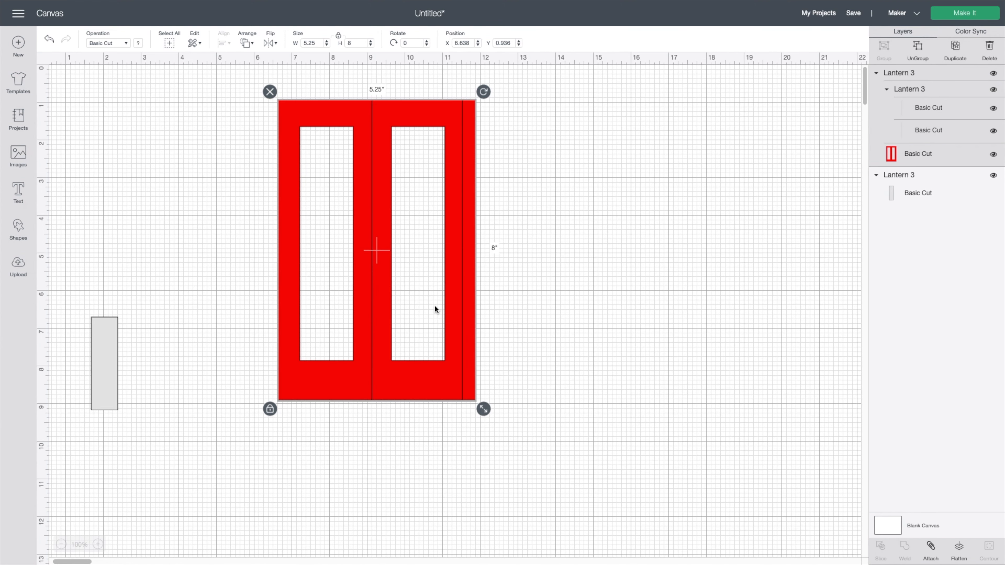
{"action": "scroll", "coordinate": [434, 305], "scroll_direction": "right", "scroll_amount": 1}
{"action": "scroll", "coordinate": [253, 390], "scroll_direction": "left", "scroll_amount": 1}
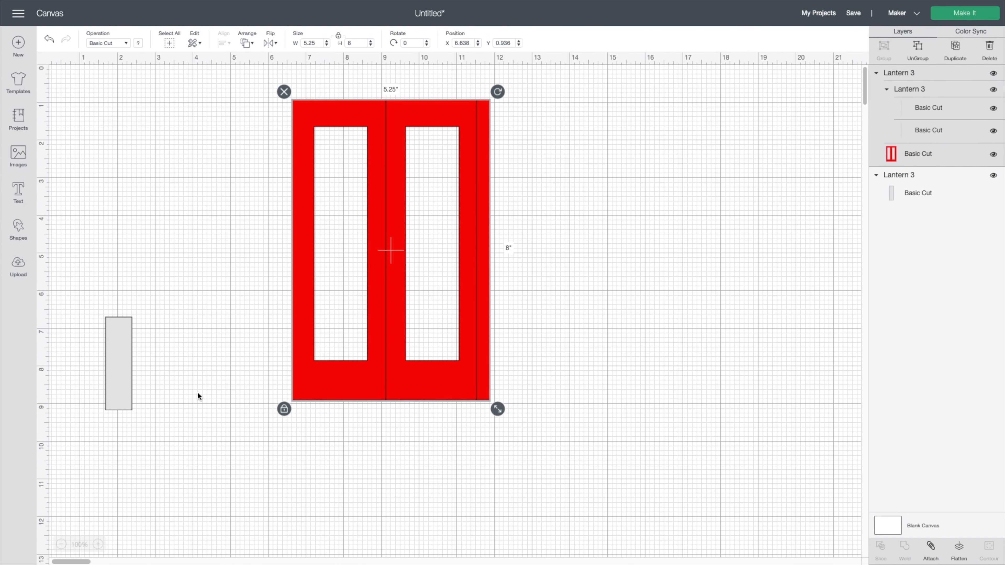
Resize the gray panel to 2.2 inches wide and 7.25 inches high with its proportions unlocked
{"action": "left_click", "coordinate": [119, 387]}
{"action": "scroll", "coordinate": [118, 385], "scroll_direction": "right", "scroll_amount": 1}
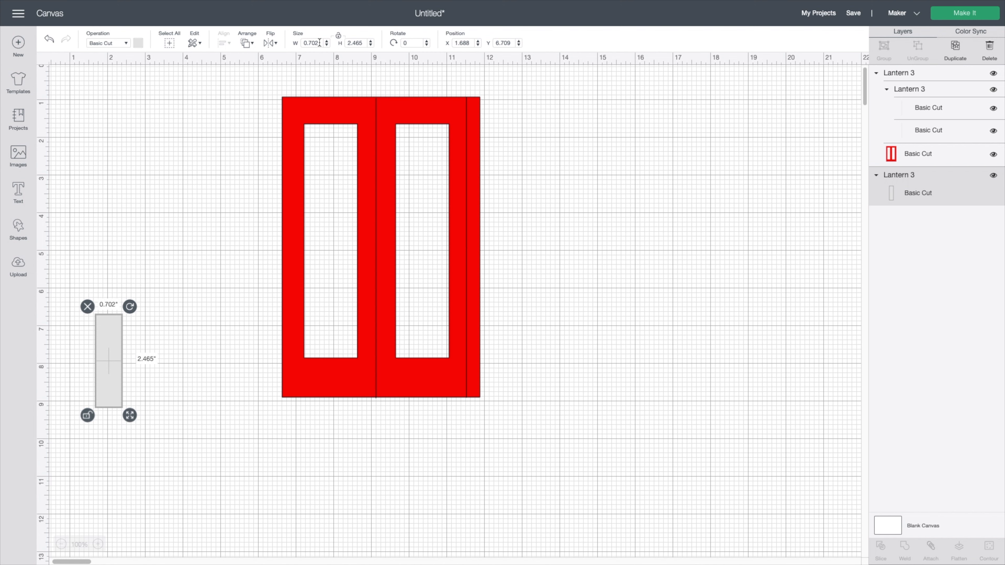
{"action": "left_click_drag", "start_coordinate": [319, 42], "coordinate": [298, 43]}
{"action": "type", "text": "2.2"}
{"action": "key", "text": "Return"}
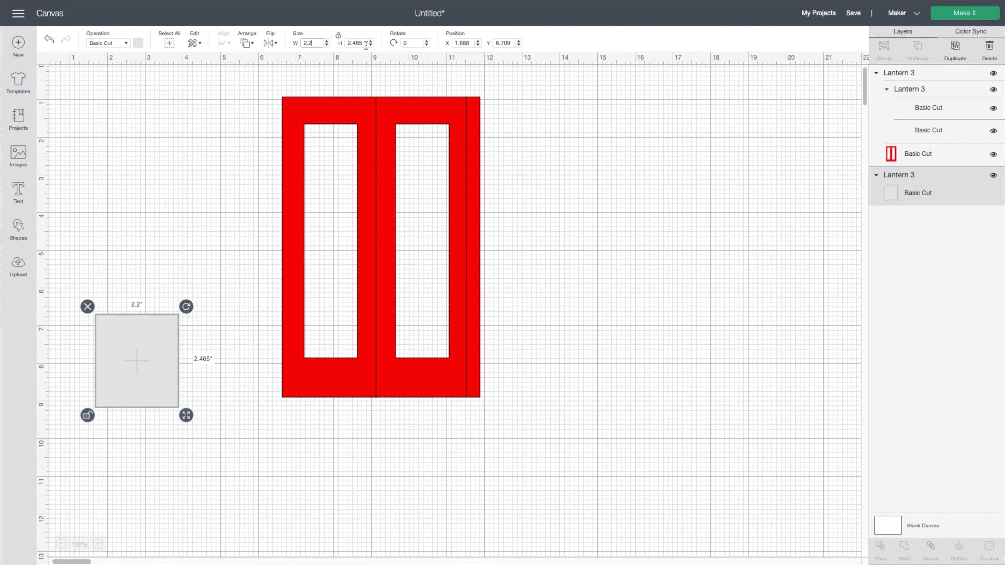
{"action": "left_click_drag", "start_coordinate": [366, 44], "coordinate": [344, 44]}
{"action": "type", "text": "7.25"}
{"action": "key", "text": "Return"}
{"action": "scroll", "coordinate": [196, 238], "scroll_direction": "left", "scroll_amount": 2}
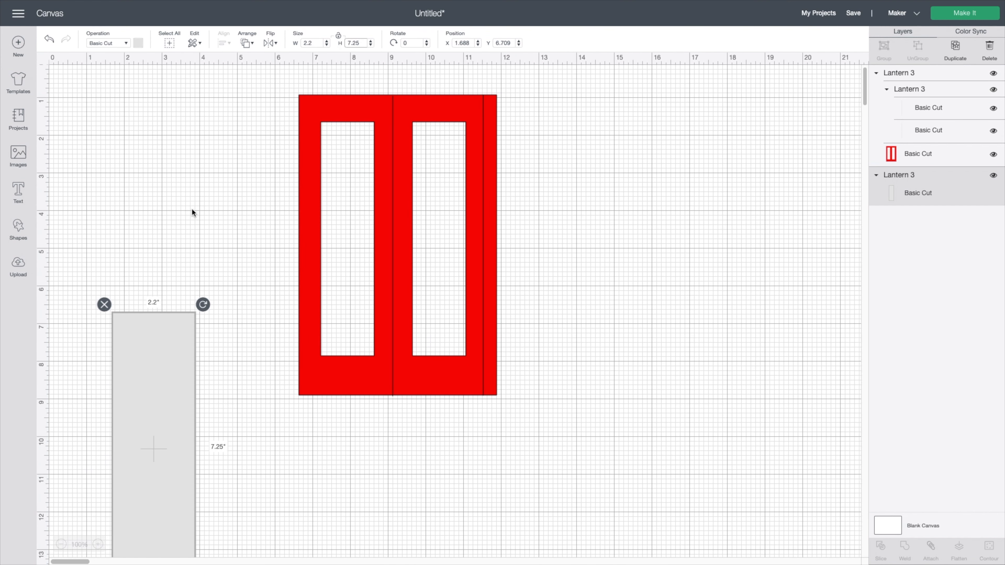
Test the gray panel's fit behind the red frame's left window and move the two pieces apart again
{"action": "left_click_drag", "start_coordinate": [139, 412], "coordinate": [155, 282]}
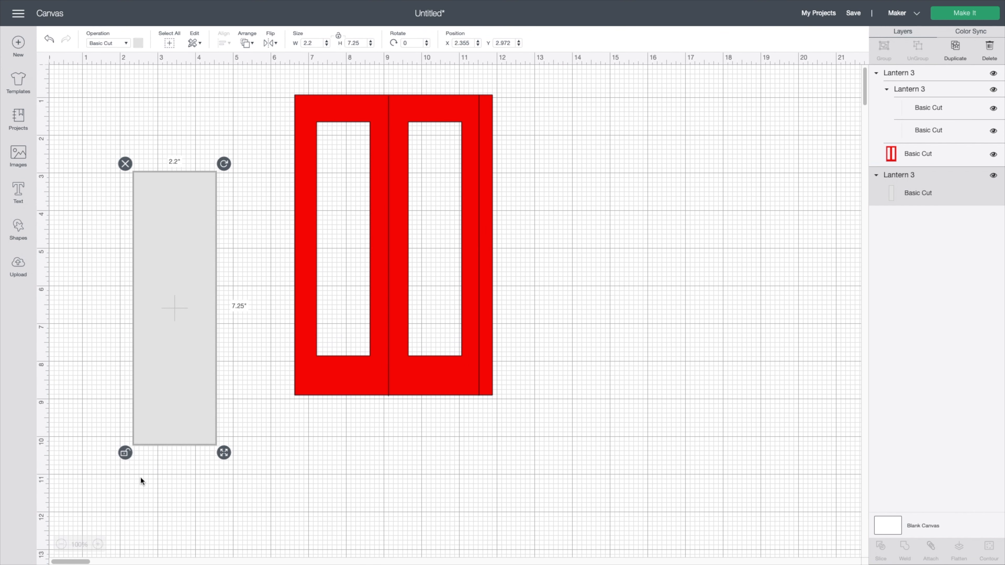
{"action": "scroll", "coordinate": [152, 356], "scroll_direction": "right", "scroll_amount": 2}
{"action": "left_click_drag", "start_coordinate": [127, 359], "coordinate": [295, 297]}
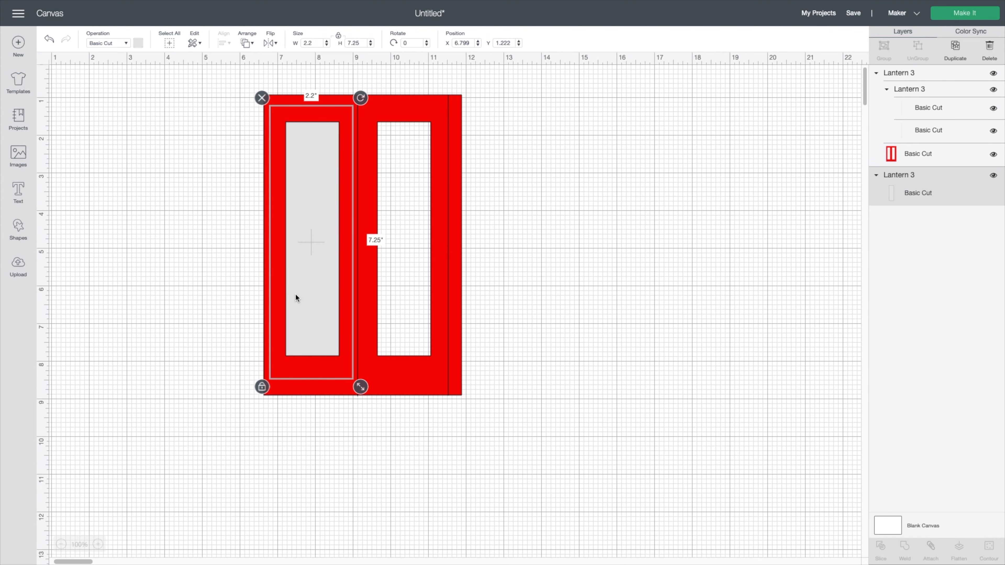
{"action": "scroll", "coordinate": [296, 297], "scroll_direction": "right", "scroll_amount": 1}
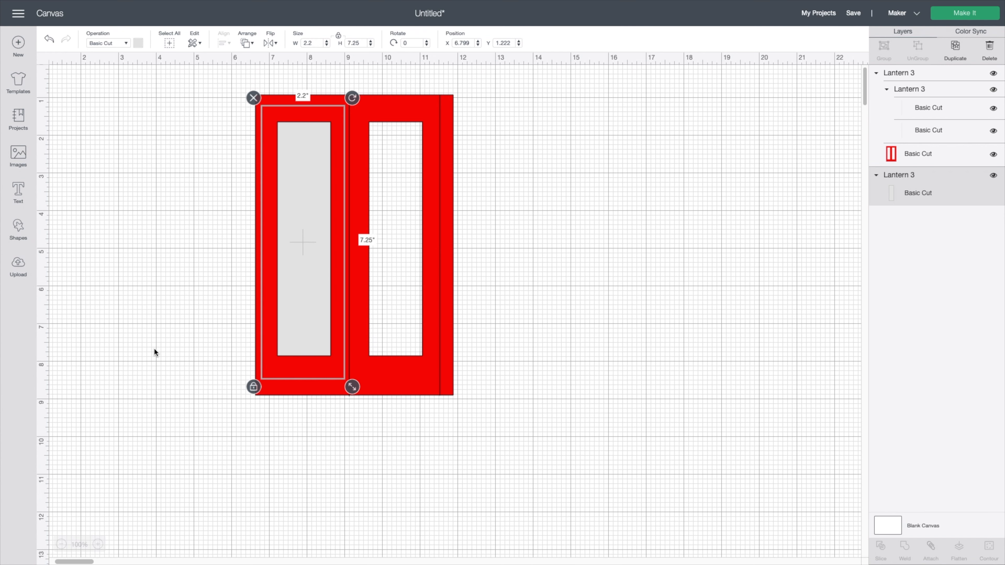
{"action": "left_click_drag", "start_coordinate": [232, 307], "coordinate": [424, 277]}
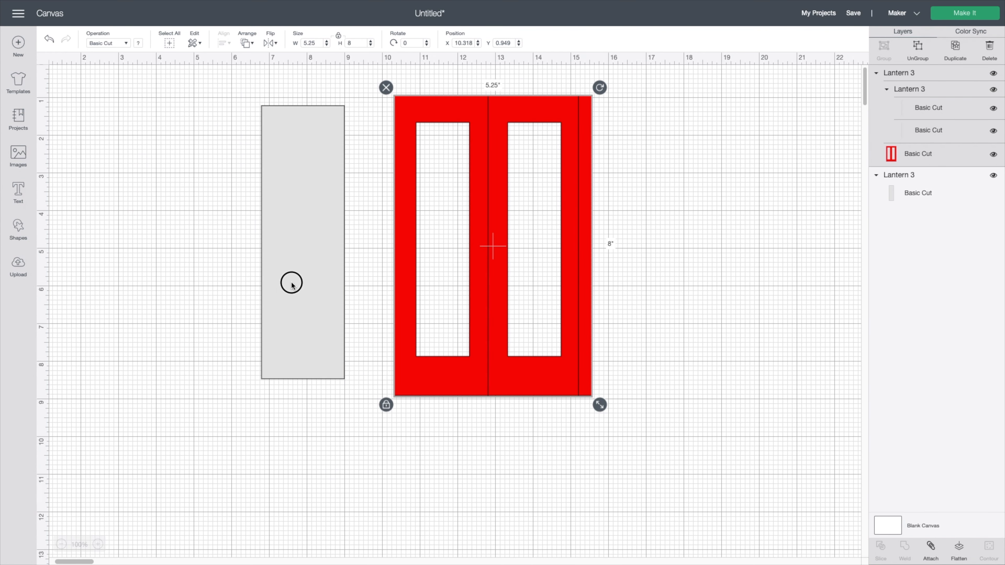
{"action": "left_click_drag", "start_coordinate": [289, 280], "coordinate": [141, 394]}
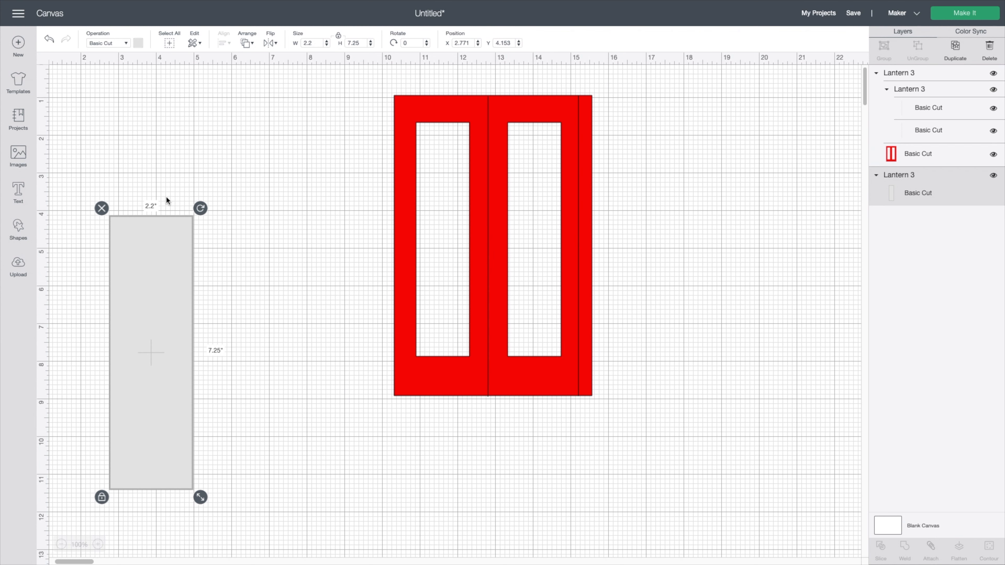
Set the gray panel's width to 2.1 inches with its proportions unlocked, and relock them
{"action": "left_click", "coordinate": [102, 503]}
{"action": "left_click", "coordinate": [313, 40]}
{"action": "key", "text": "BackSpace"}
{"action": "type", "text": "1"}
{"action": "key", "text": "Return"}
{"action": "left_click", "coordinate": [102, 497]}
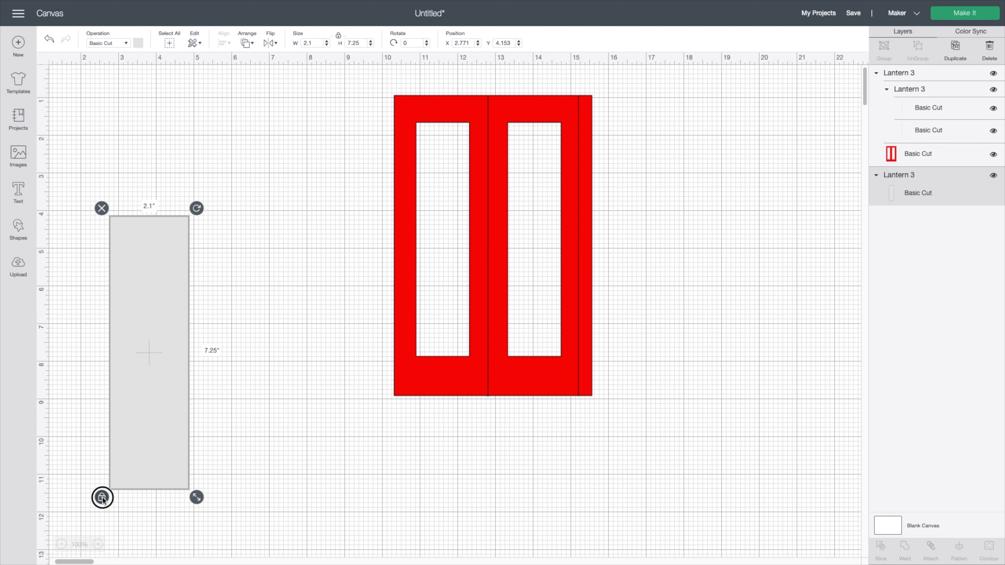
Duplicate the gray panel three times to make four panels
{"action": "right_click", "coordinate": [142, 354]}
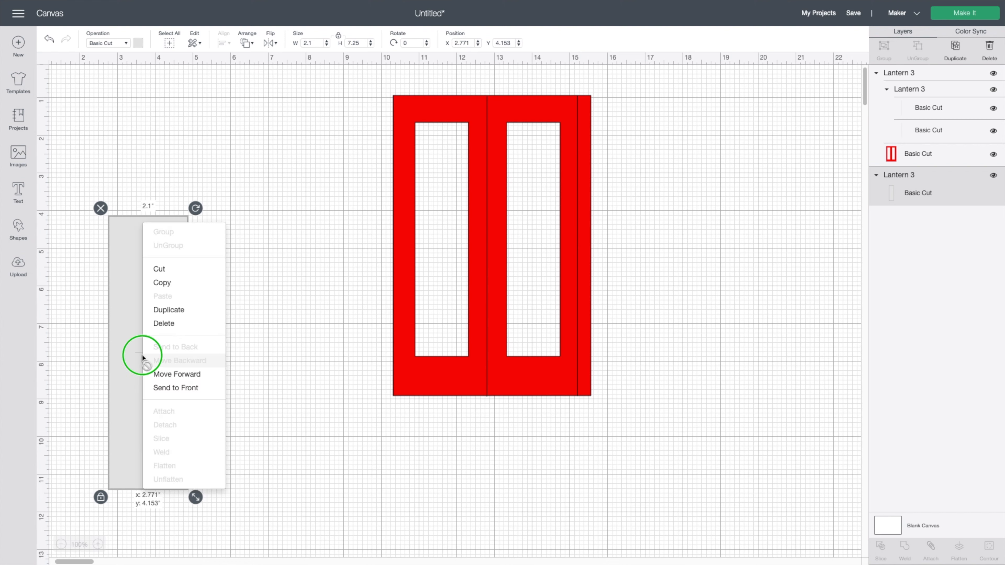
{"action": "left_click", "coordinate": [164, 309]}
{"action": "right_click", "coordinate": [149, 321]}
{"action": "left_click", "coordinate": [168, 276]}
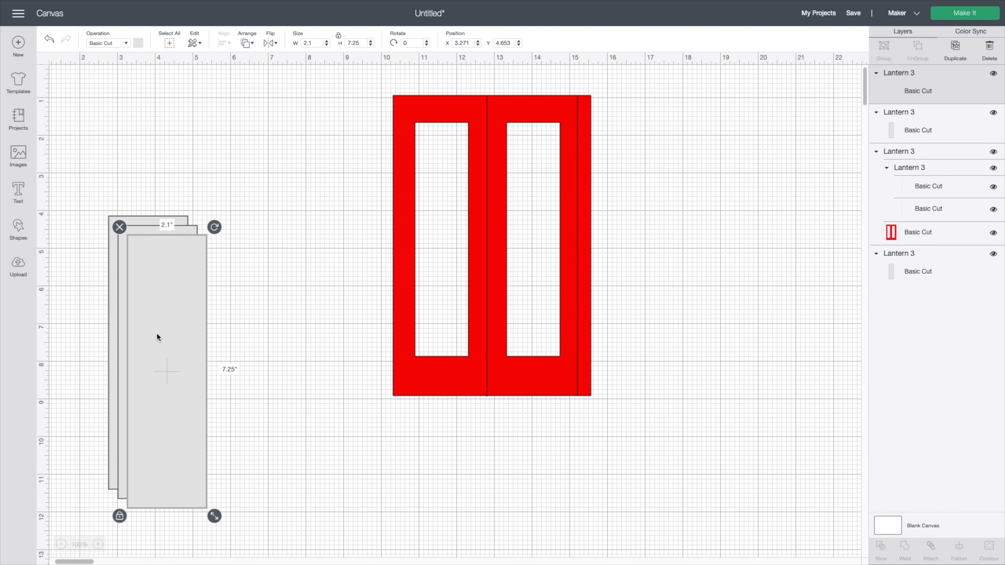
{"action": "right_click", "coordinate": [157, 333]}
{"action": "left_click", "coordinate": [189, 291]}
Group the four gray panels and move them well to the right, placing the red frame at about X 3 and Y 1
{"action": "left_click_drag", "start_coordinate": [99, 206], "coordinate": [285, 564]}
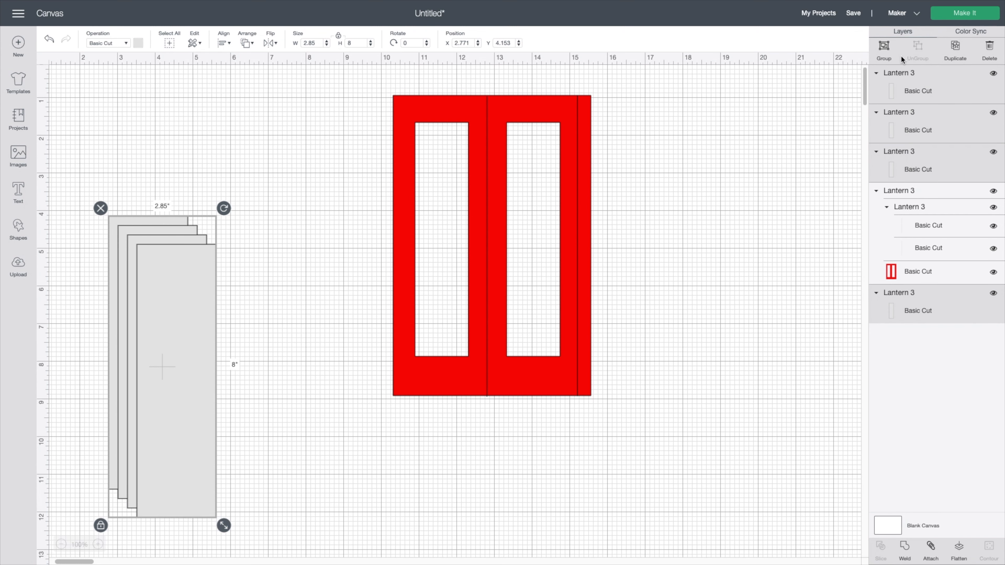
{"action": "left_click", "coordinate": [883, 47]}
{"action": "left_click_drag", "start_coordinate": [175, 265], "coordinate": [788, 325]}
{"action": "left_click_drag", "start_coordinate": [488, 218], "coordinate": [224, 223]}
{"action": "scroll", "coordinate": [394, 328], "scroll_direction": "left", "scroll_amount": 2}
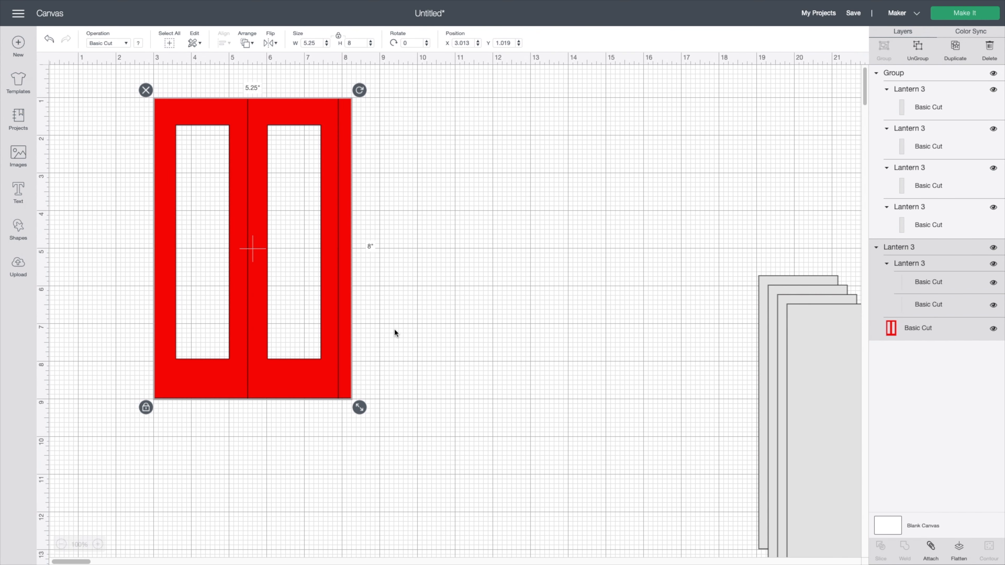
Ungroup the red frame from its fold lines and change both fold lines to the Score operation
{"action": "left_click", "coordinate": [243, 339]}
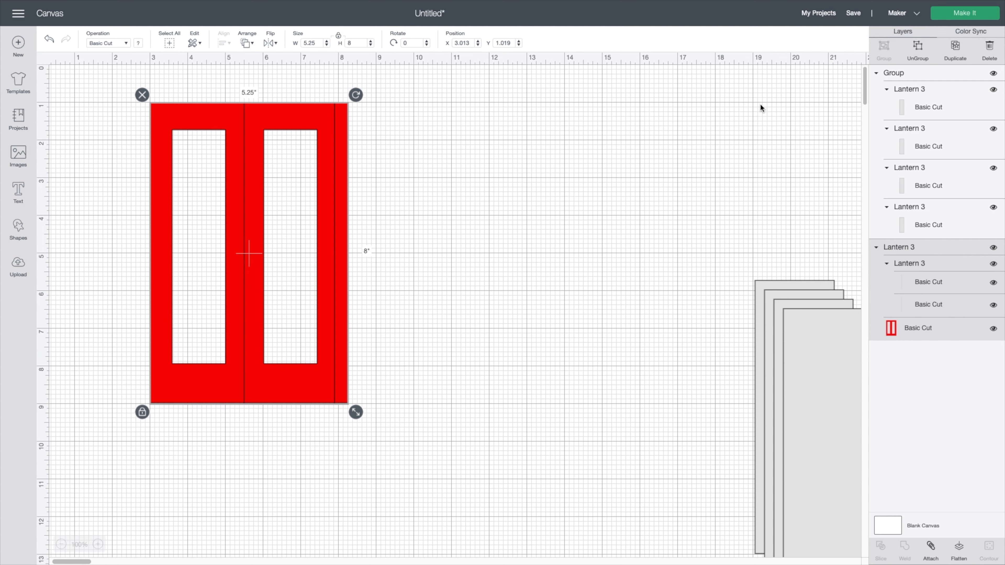
{"action": "left_click", "coordinate": [917, 49]}
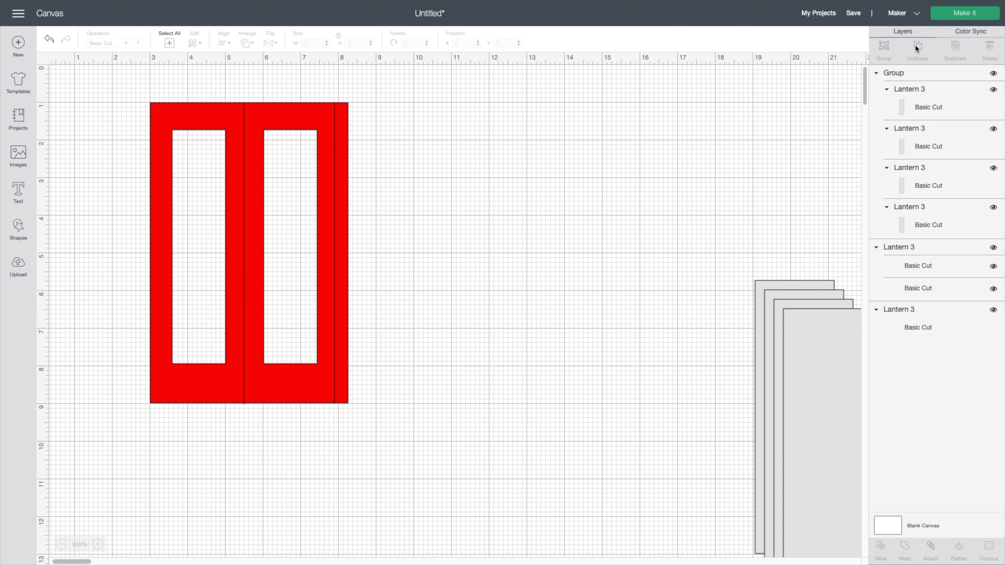
{"action": "left_click", "coordinate": [245, 238]}
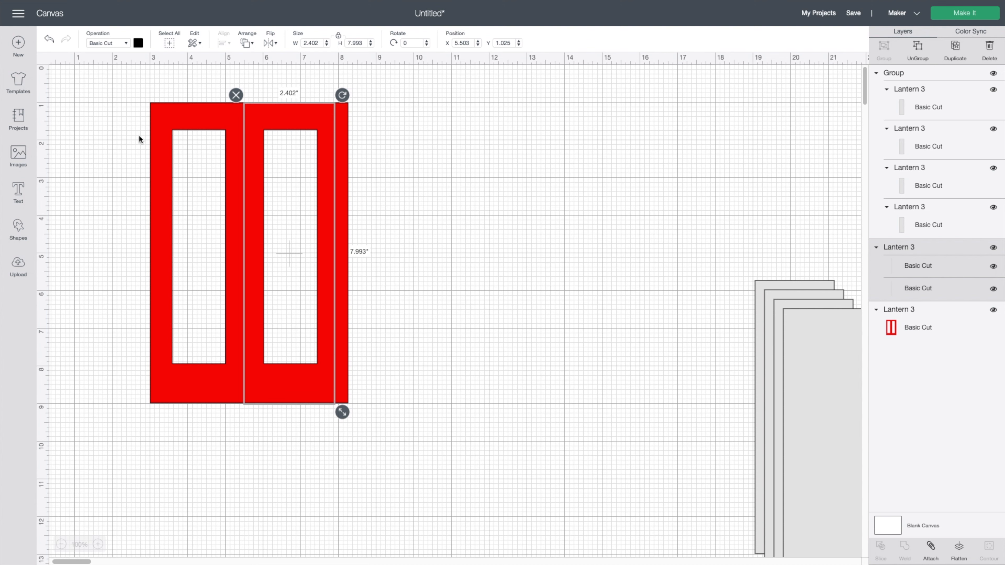
{"action": "left_click", "coordinate": [115, 42]}
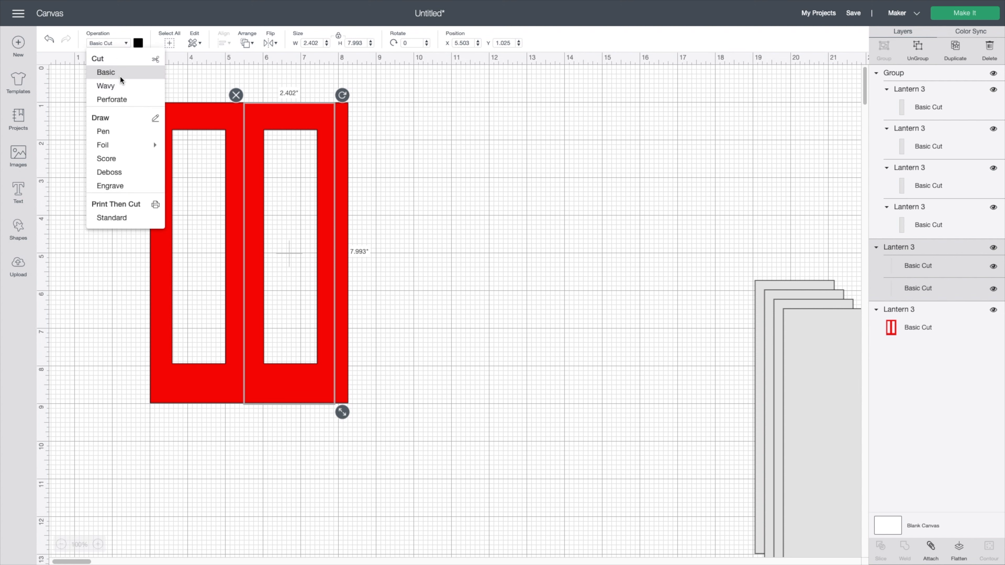
{"action": "left_click", "coordinate": [115, 159]}
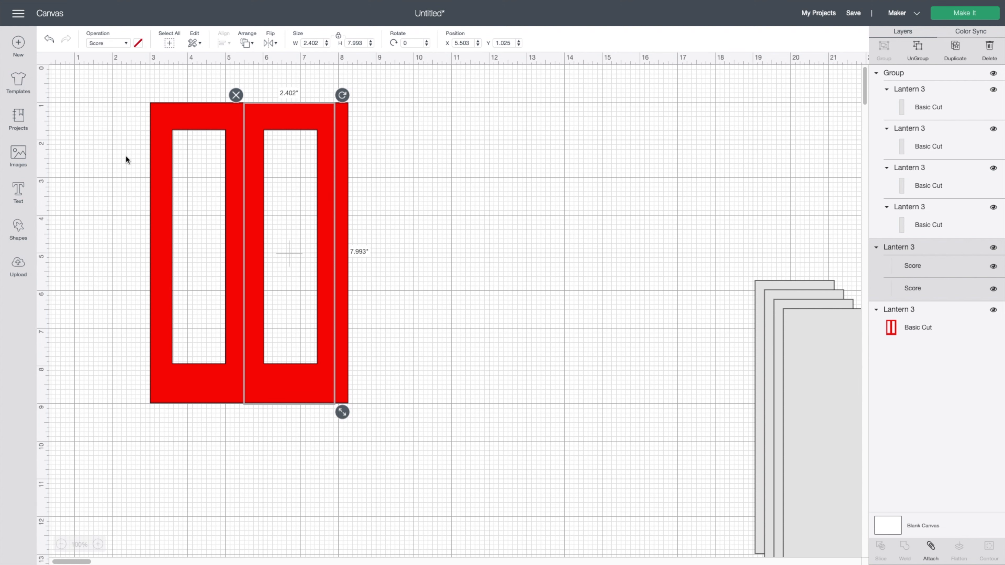
{"action": "left_click", "coordinate": [429, 183]}
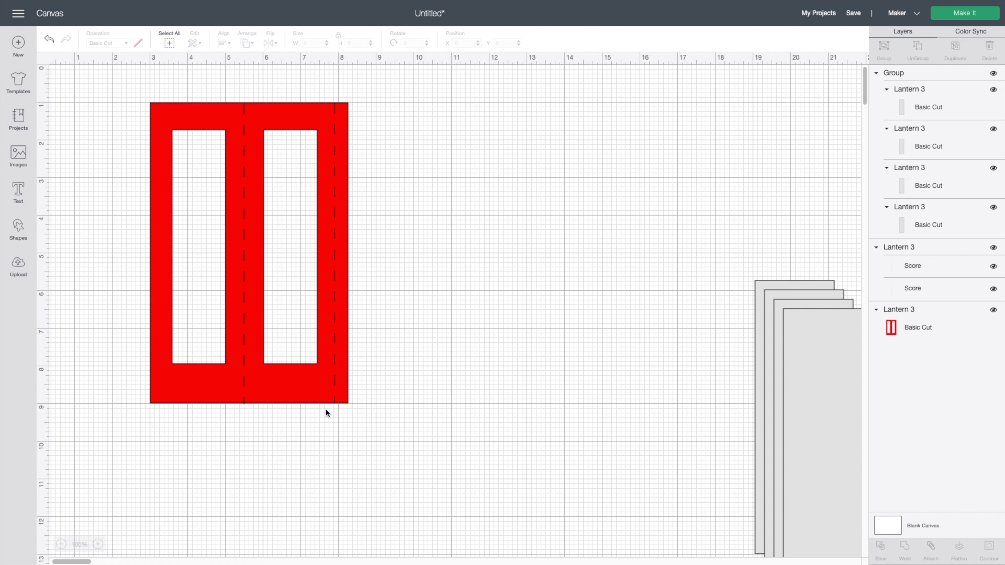
Duplicate the red frame together with its score lines, place the copy at about X 9.4 and Y 1, and delete it
{"action": "left_click_drag", "start_coordinate": [141, 99], "coordinate": [386, 428]}
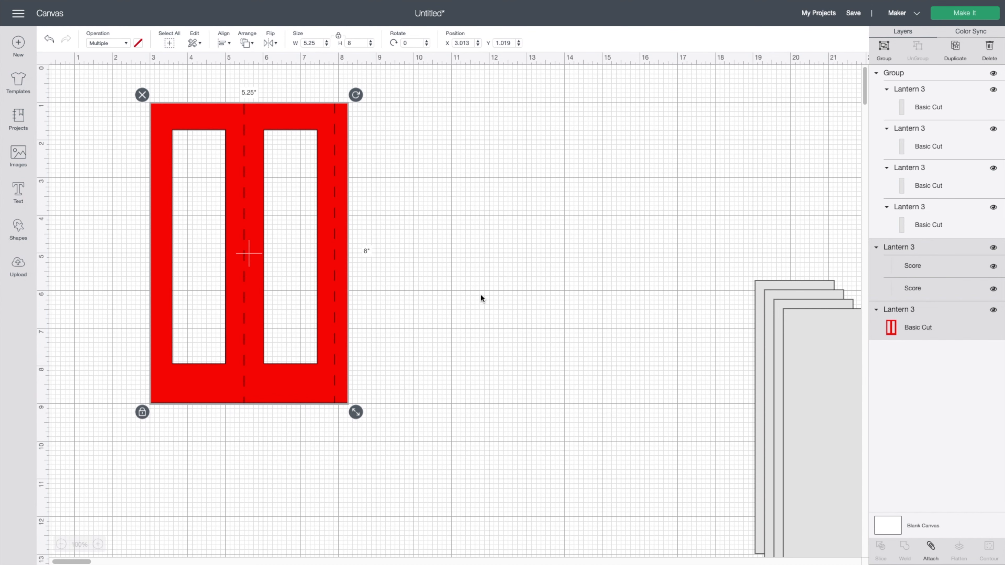
{"action": "scroll", "coordinate": [481, 295], "scroll_direction": "left", "scroll_amount": 1}
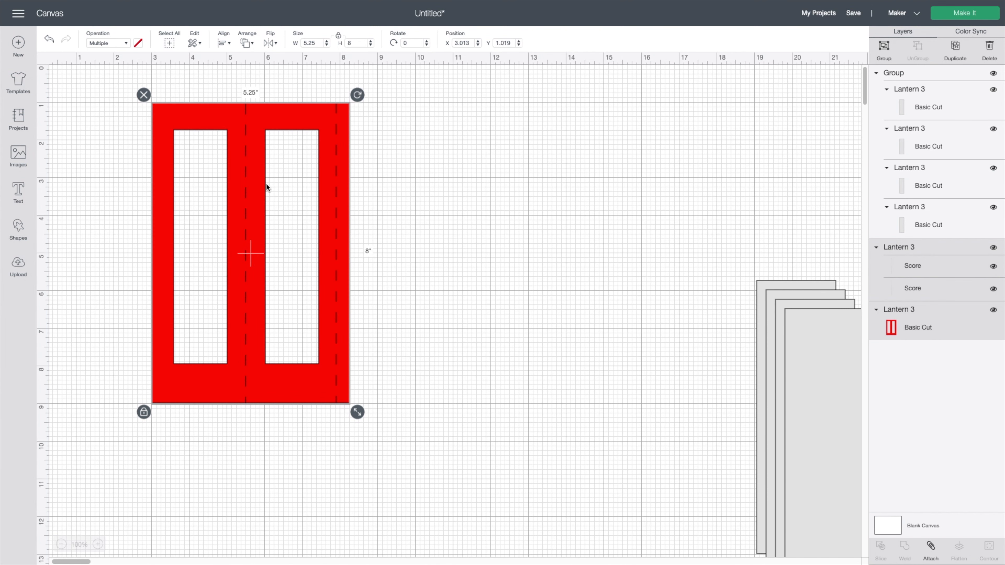
{"action": "scroll", "coordinate": [274, 217], "scroll_direction": "right", "scroll_amount": 3}
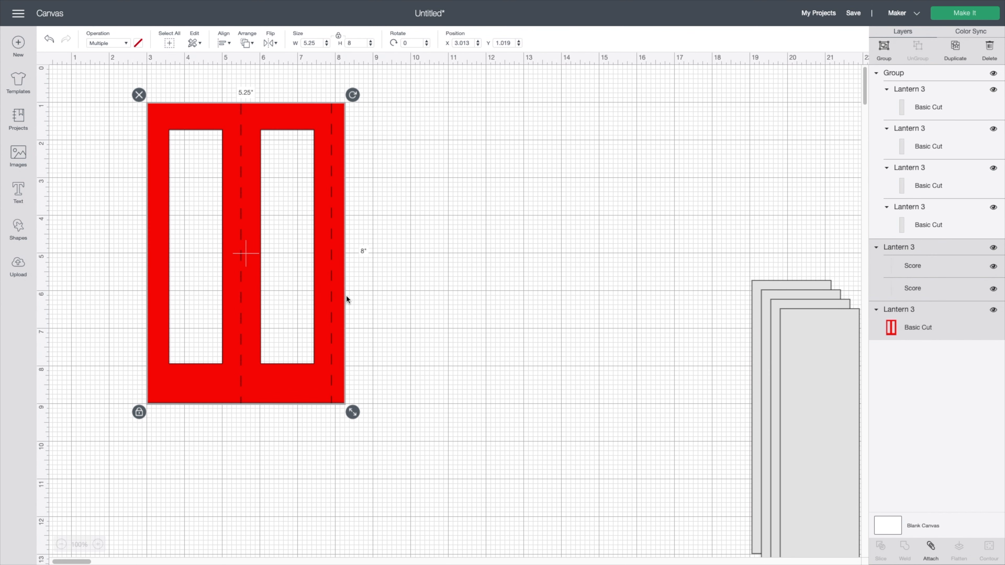
{"action": "right_click", "coordinate": [190, 262]}
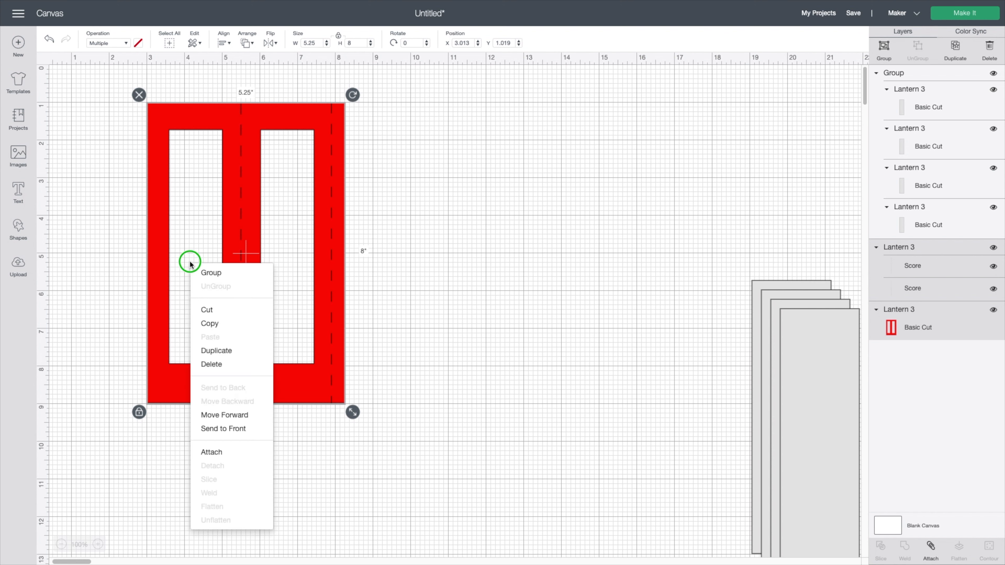
{"action": "left_click", "coordinate": [209, 350]}
{"action": "left_click_drag", "start_coordinate": [233, 253], "coordinate": [475, 243]}
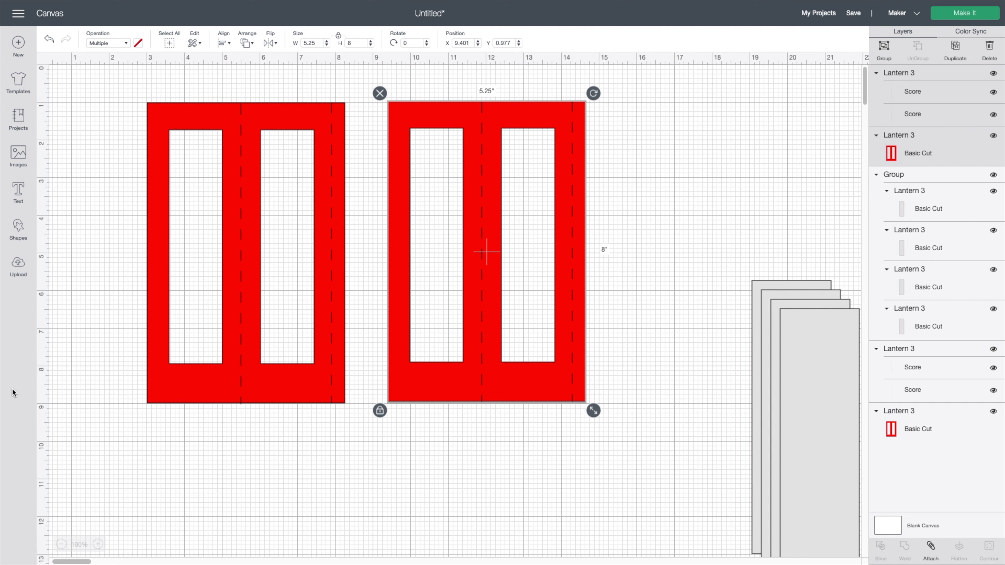
{"action": "left_click", "coordinate": [380, 93]}
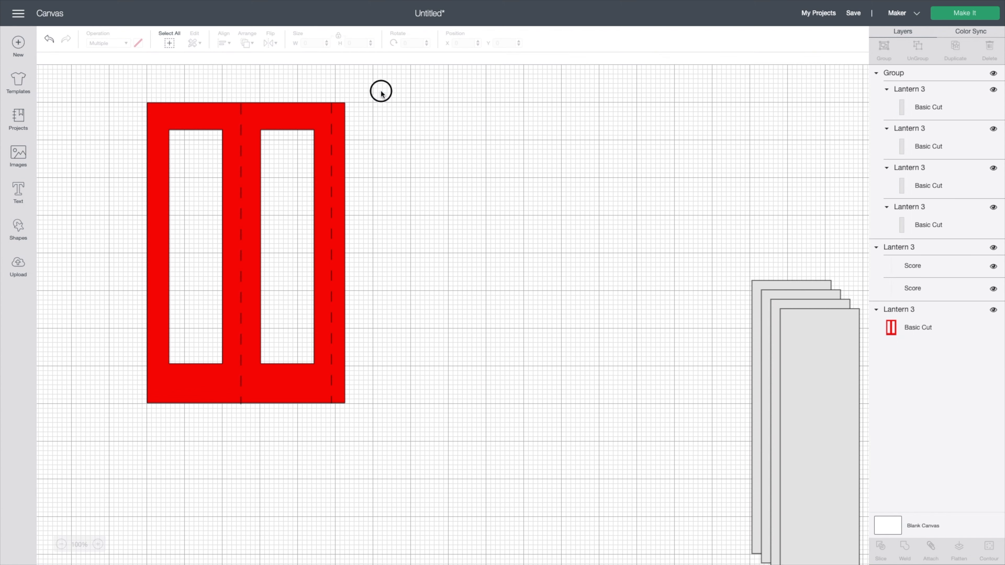